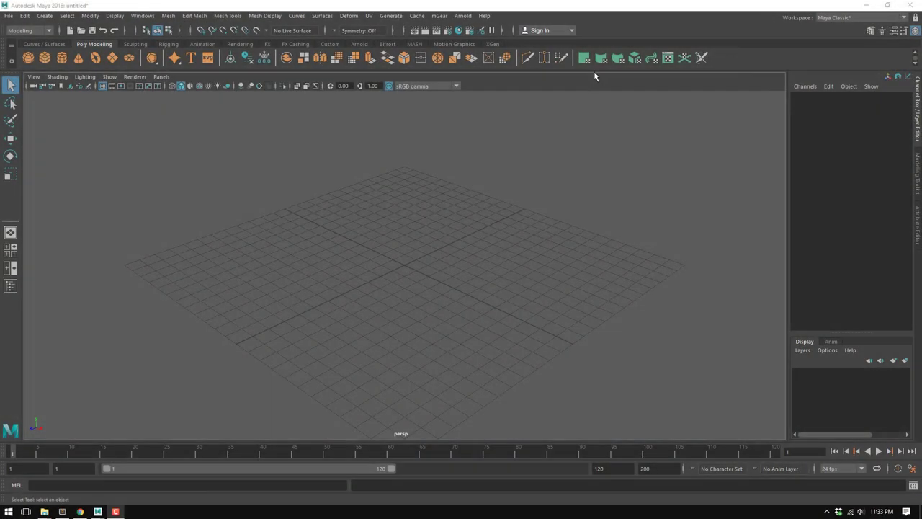
- Quit Maya 2018 from the title bar's close button
{"action": "left_click", "coordinate": [911, 5]}
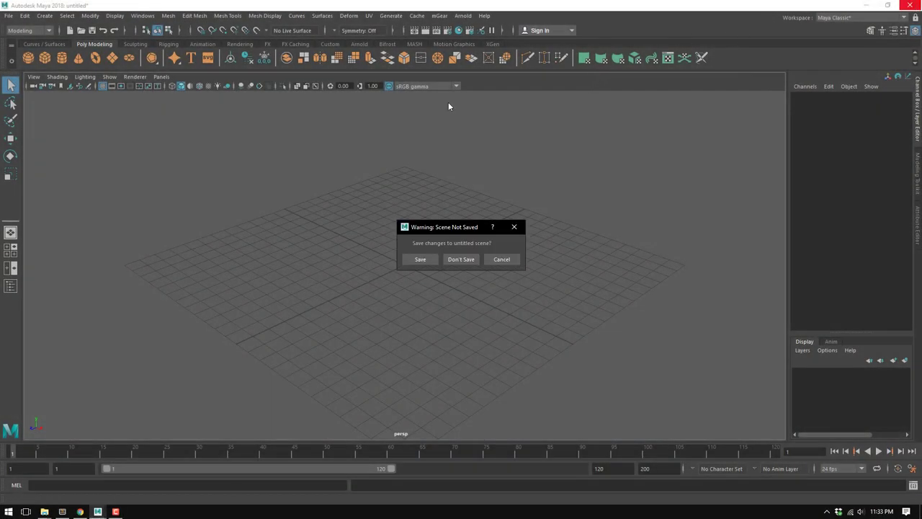
- Discard the untitled scene, then delete Maya.env's MAYA_MODULE_PATH line and save the empty file
{"action": "left_click", "coordinate": [462, 261]}
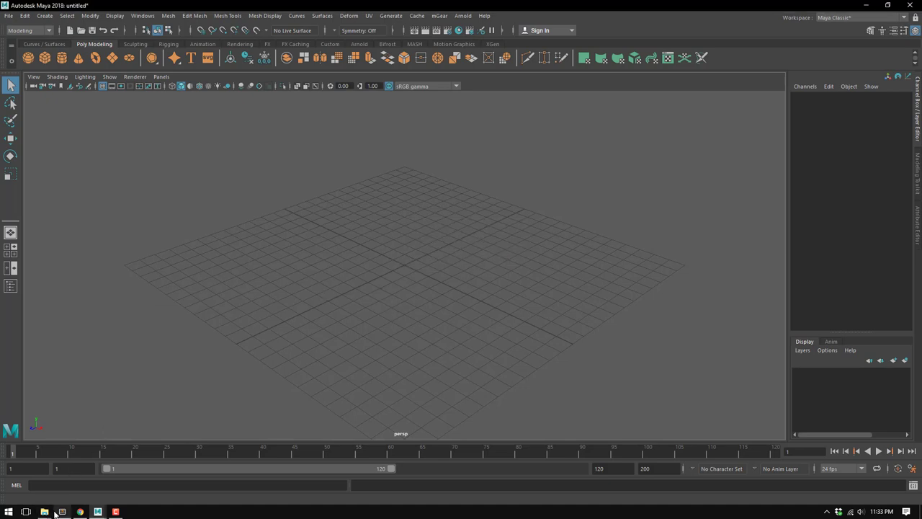
{"action": "mouse_move", "coordinate": [62, 511]}
{"action": "left_click", "coordinate": [61, 467]}
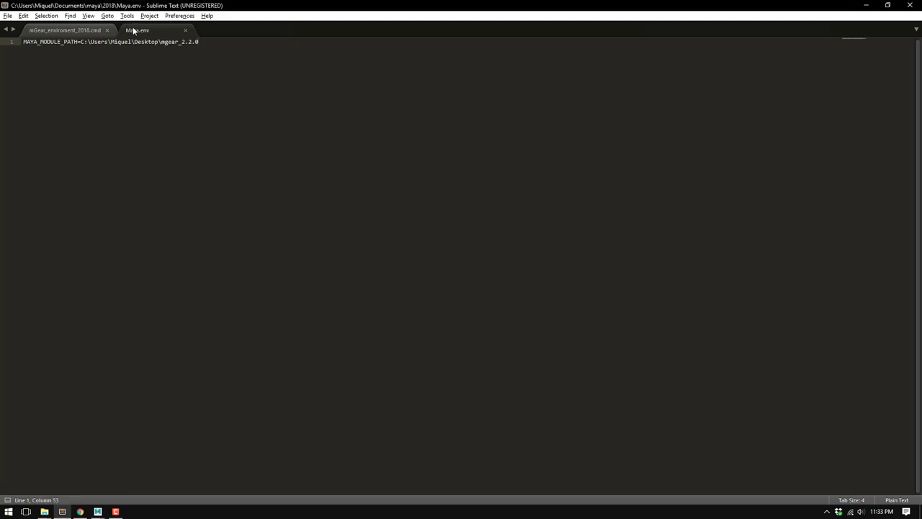
{"action": "left_click_drag", "start_coordinate": [199, 42], "coordinate": [23, 41]}
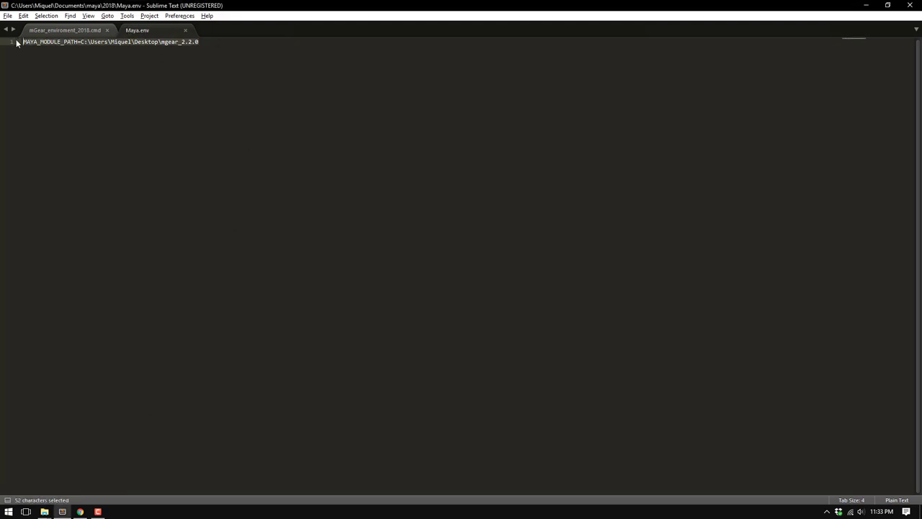
{"action": "key", "text": "BackSpace"}
{"action": "key", "text": "ctrl+s"}
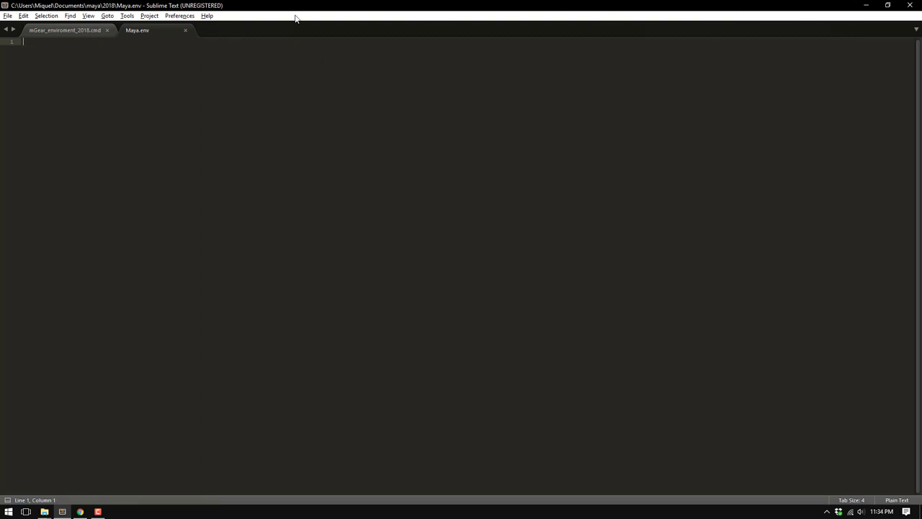
- Show mGear_enviroment_2018.cmd, select MAYA_MODULE_PATH= on line 5, and restore the window smaller
{"action": "left_click", "coordinate": [67, 32]}
{"action": "left_click_drag", "start_coordinate": [50, 70], "coordinate": [104, 70]}
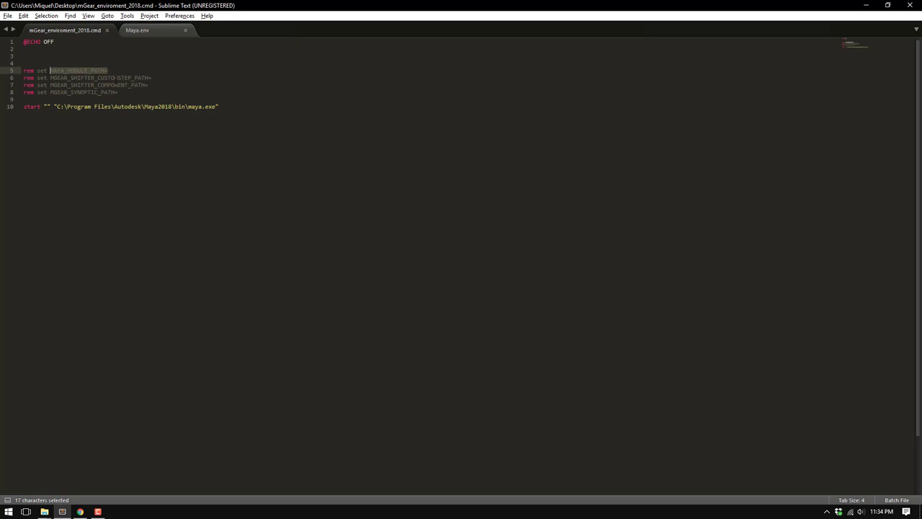
{"action": "double_click", "coordinate": [85, 9]}
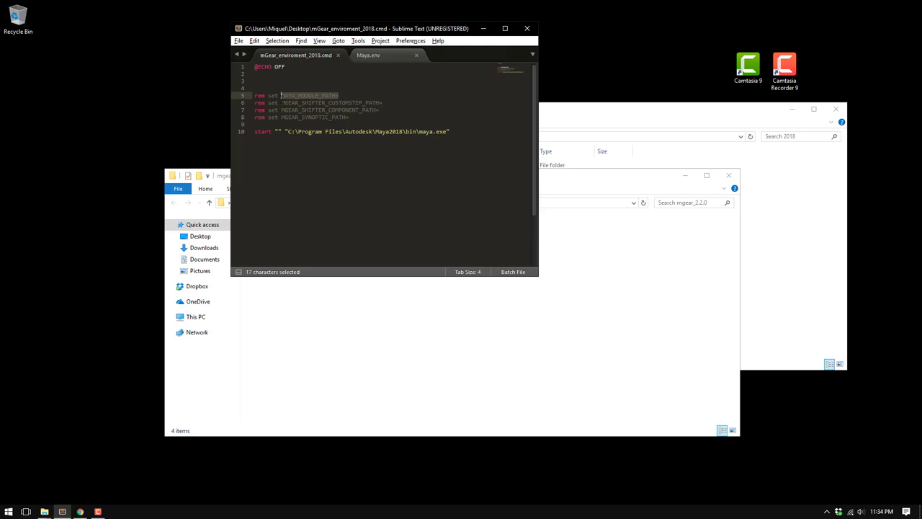
- Uncomment the MAYA_MODULE_PATH line (line 5) in the cmd file
{"action": "left_click_drag", "start_coordinate": [346, 88], "coordinate": [346, 98]}
{"action": "left_click", "coordinate": [349, 96]}
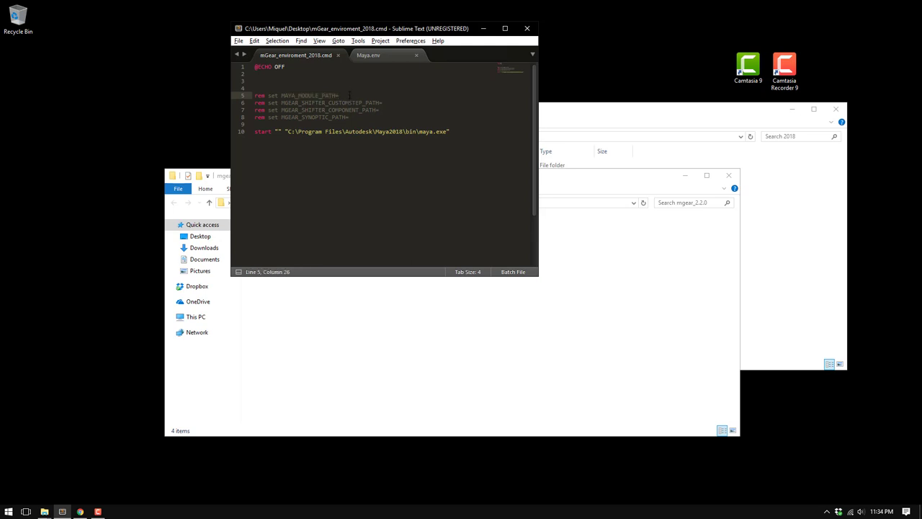
{"action": "key", "text": "ctrl+slash"}
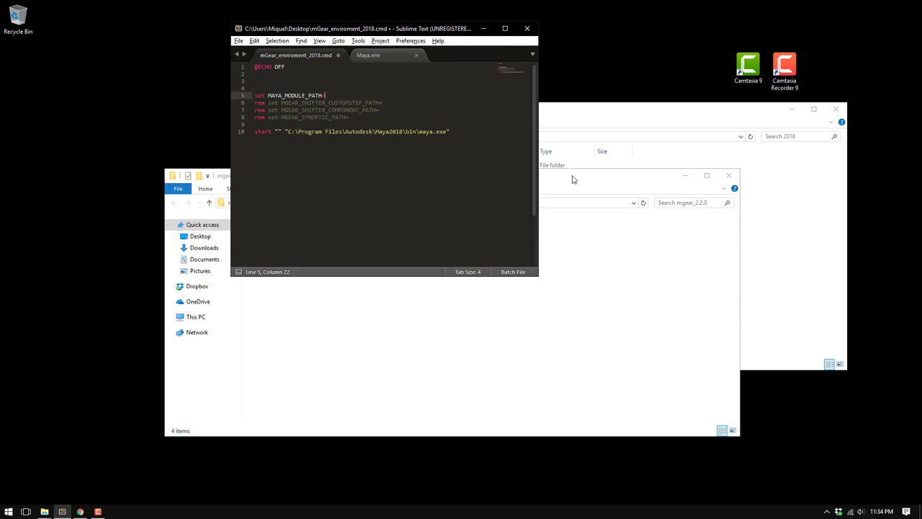
- Paste the Desktop mgear_2.2.0 folder path after MAYA_MODULE_PATH= and save the cmd file
{"action": "left_click_drag", "start_coordinate": [572, 178], "coordinate": [575, 213]}
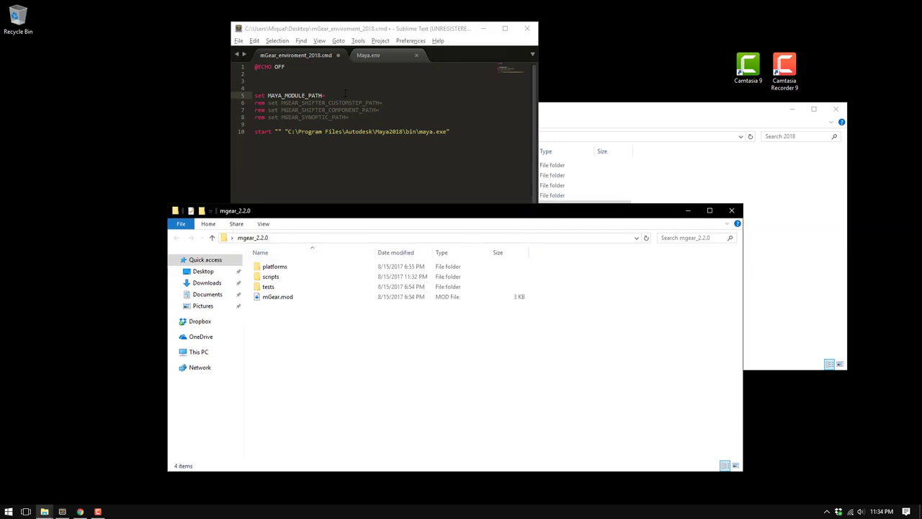
{"action": "left_click", "coordinate": [577, 115]}
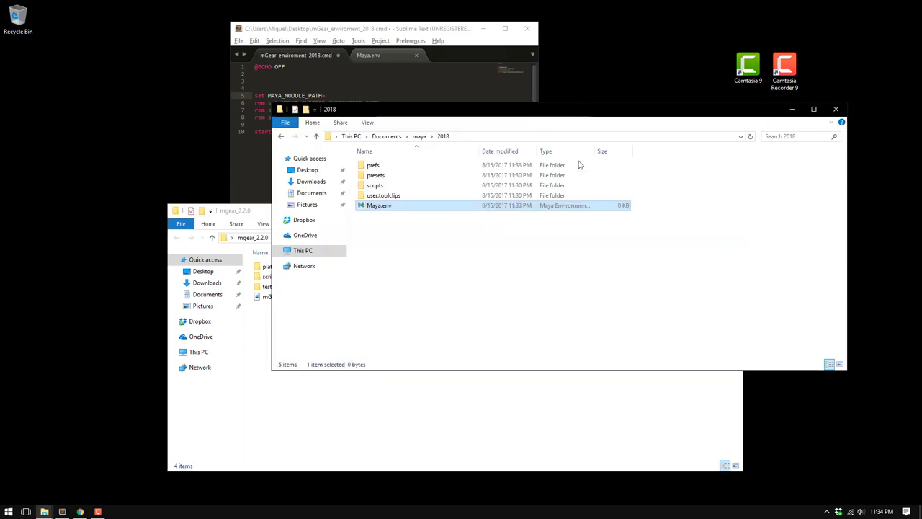
{"action": "left_click_drag", "start_coordinate": [441, 120], "coordinate": [527, 110]}
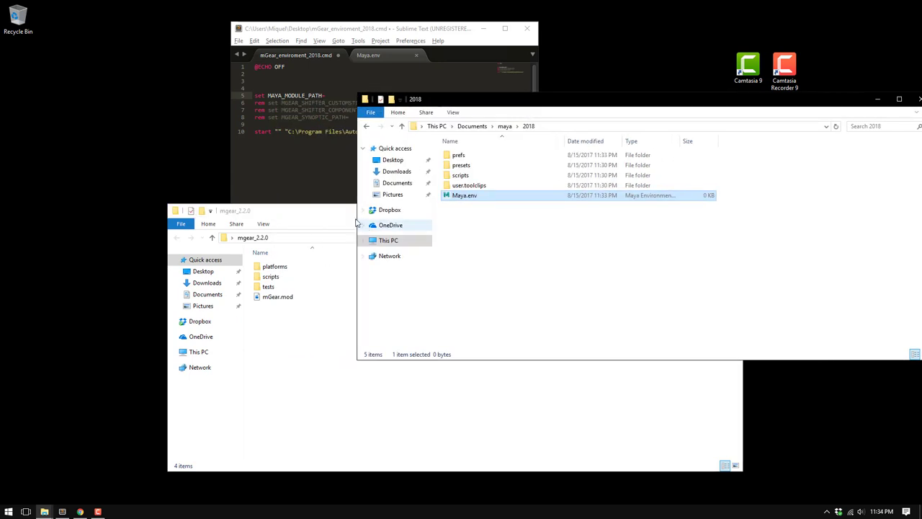
{"action": "left_click", "coordinate": [320, 213]}
{"action": "left_click", "coordinate": [309, 240]}
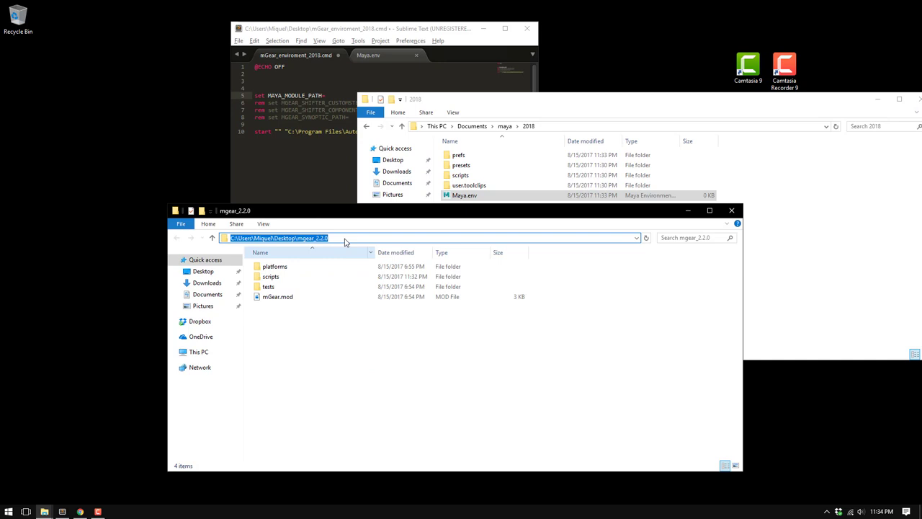
{"action": "left_click", "coordinate": [331, 95]}
{"action": "type", "text": "C:\\Users\\Miquel\\Desktop\\mgear_2.2.0"}
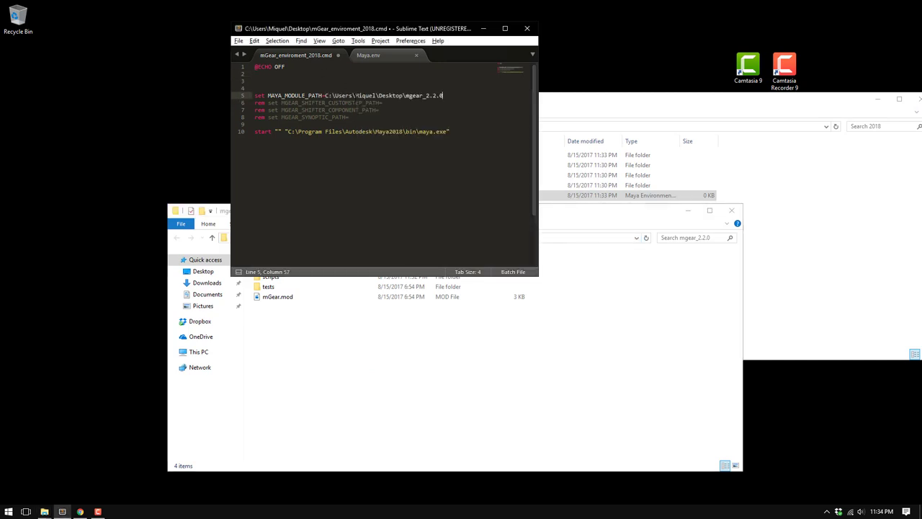
{"action": "key", "text": "ctrl+s"}
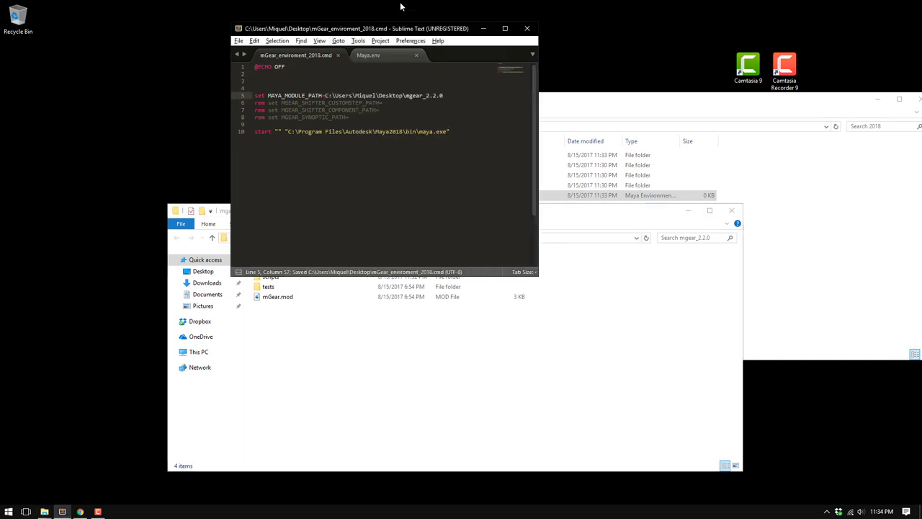
{"action": "left_click_drag", "start_coordinate": [411, 32], "coordinate": [423, 76]}
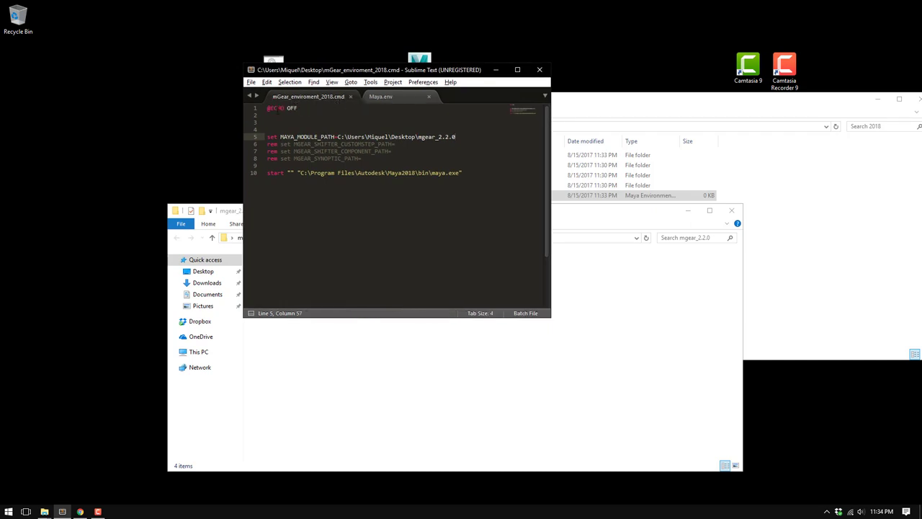
{"action": "left_click_drag", "start_coordinate": [311, 111], "coordinate": [267, 109]}
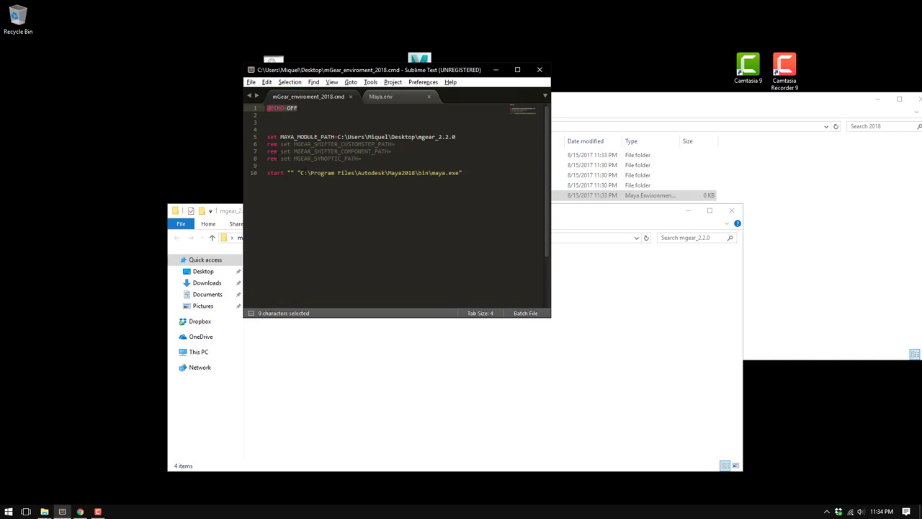
{"action": "left_click_drag", "start_coordinate": [268, 173], "coordinate": [463, 173]}
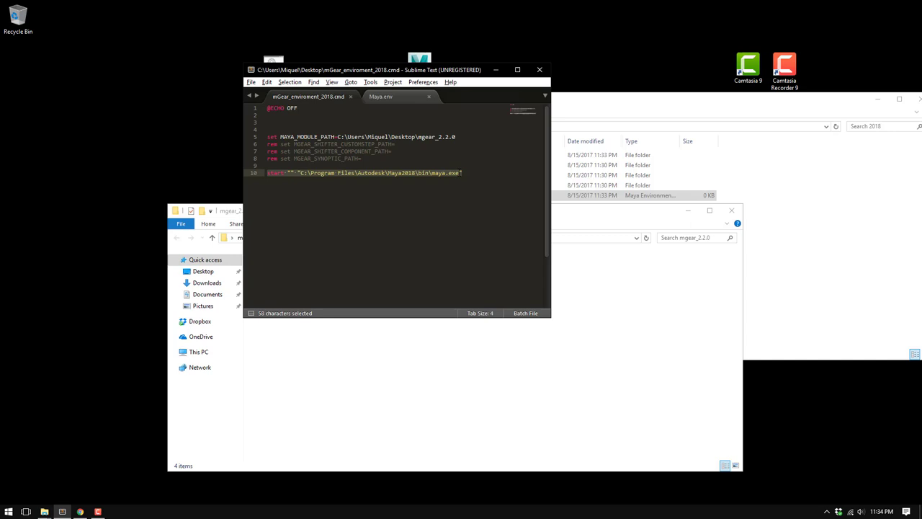
{"action": "left_click", "coordinate": [351, 205]}
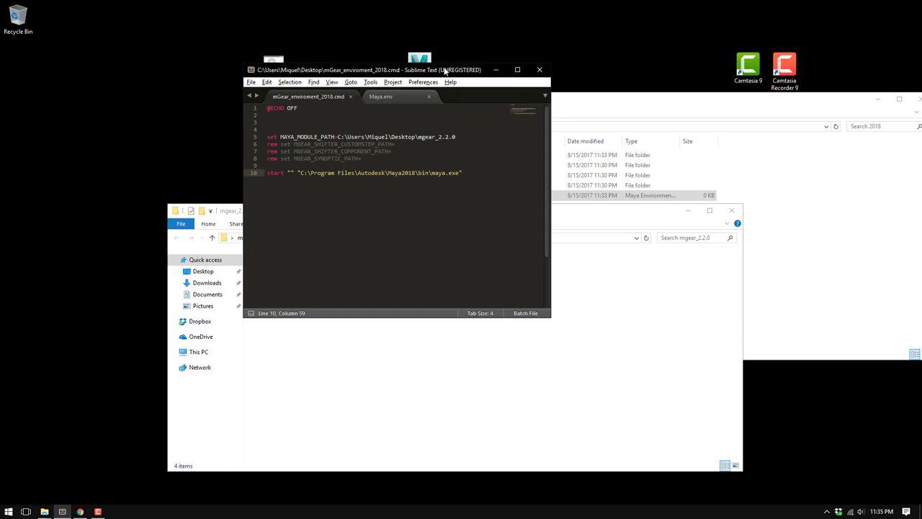
{"action": "mouse_move", "coordinate": [440, 71]}
{"action": "left_mouse_down"}
{"action": "mouse_move", "coordinate": [413, 113]}
{"action": "mouse_move", "coordinate": [358, 126]}
{"action": "mouse_move", "coordinate": [329, 113]}
{"action": "left_mouse_up"}
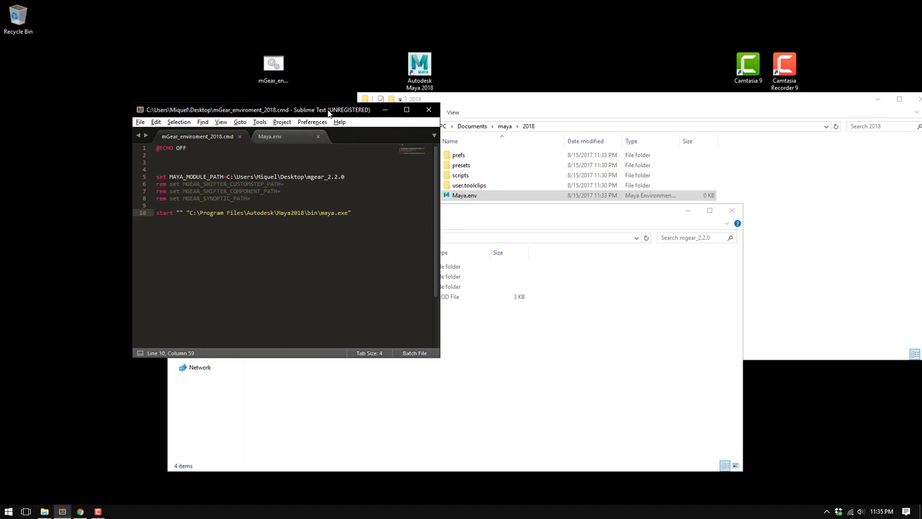
{"action": "left_click_drag", "start_coordinate": [503, 104], "coordinate": [510, 120]}
{"action": "left_click", "coordinate": [288, 107]}
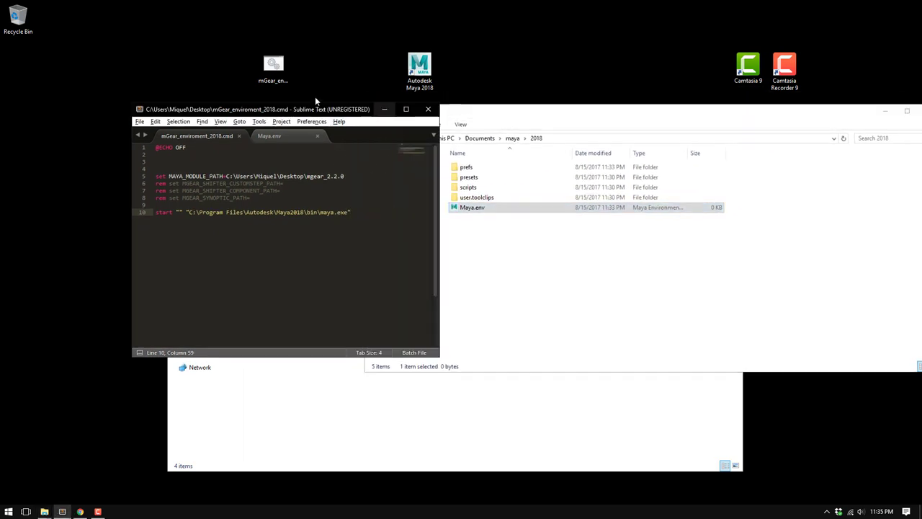
{"action": "left_click", "coordinate": [315, 96]}
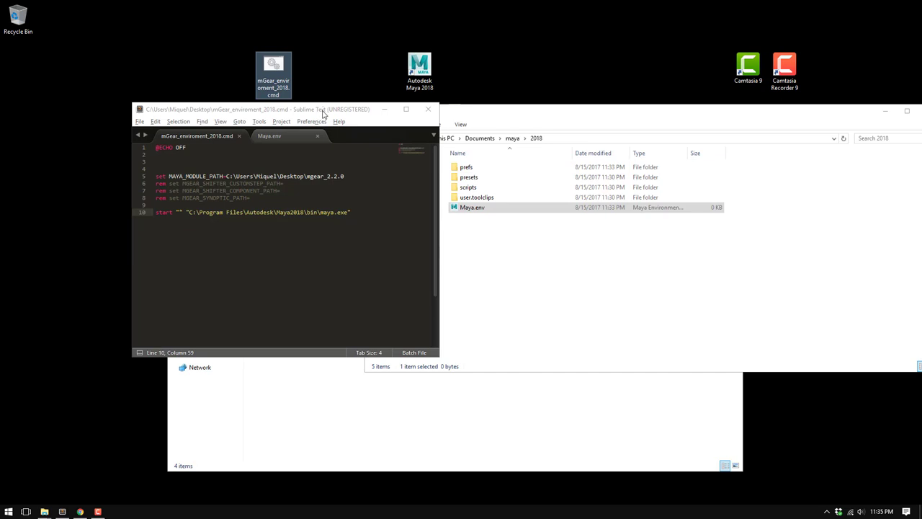
{"action": "mouse_move", "coordinate": [323, 114]}
{"action": "left_mouse_down"}
{"action": "mouse_move", "coordinate": [271, 115]}
{"action": "mouse_move", "coordinate": [281, 109]}
{"action": "left_mouse_up"}
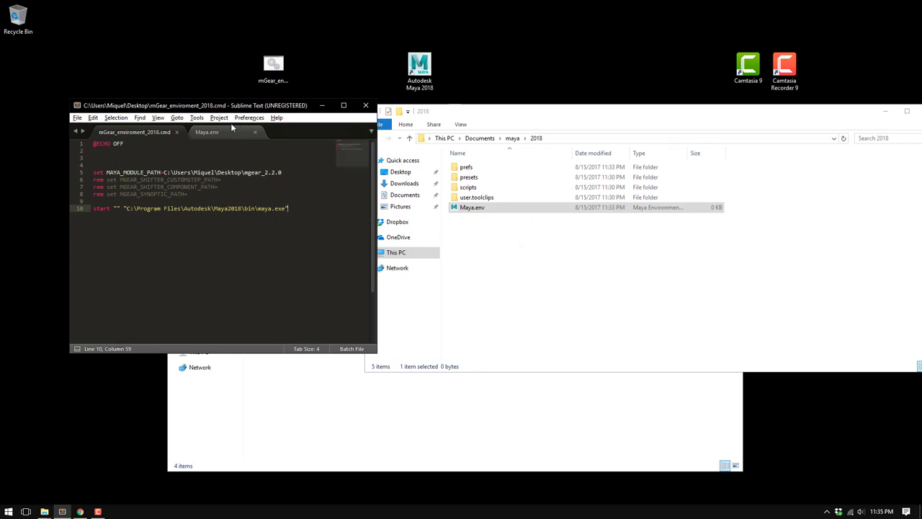
{"action": "left_click_drag", "start_coordinate": [293, 105], "coordinate": [261, 103]}
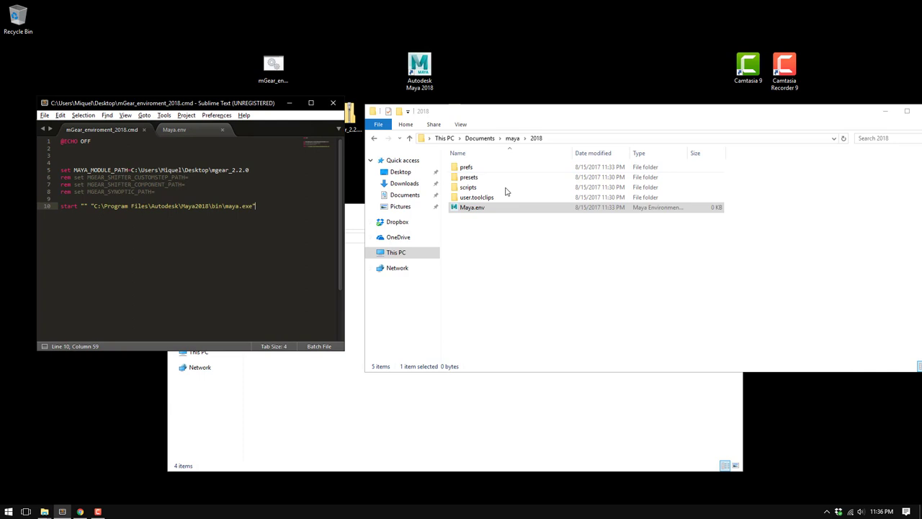
{"action": "left_click_drag", "start_coordinate": [588, 113], "coordinate": [603, 120]}
- Check that Maya.env is empty while Maya 2018 relaunches into an untitled scene
{"action": "left_click", "coordinate": [340, 70]}
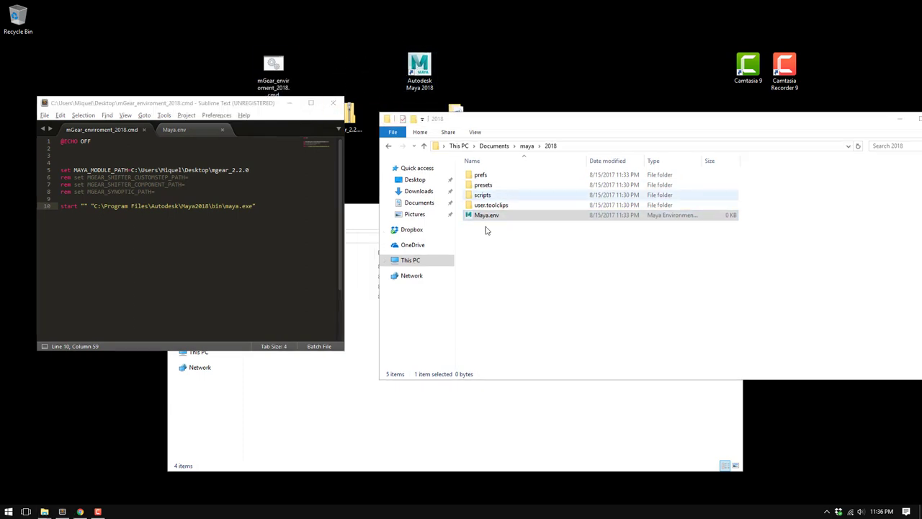
{"action": "left_click", "coordinate": [201, 135]}
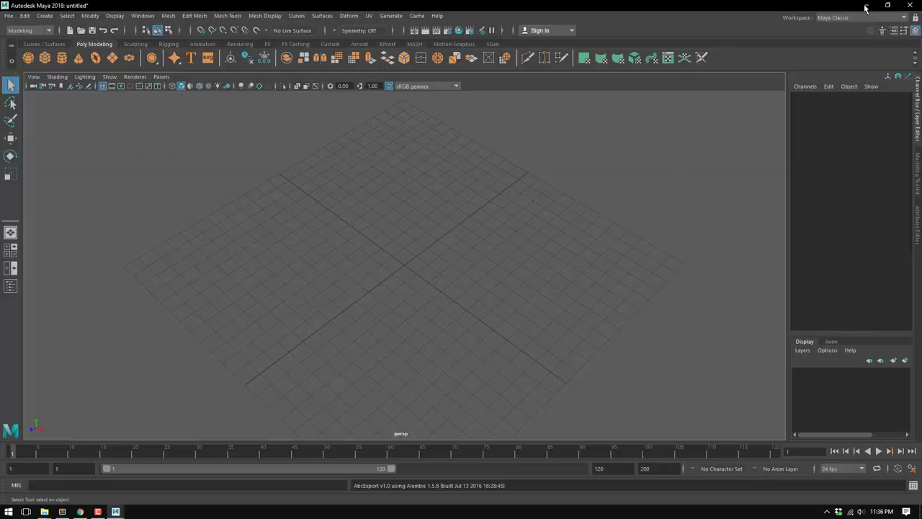
- Minimize Maya, run the mGear_environment cmd launcher, then relaunch Maya 2018 from the desktop
{"action": "left_click", "coordinate": [867, 7]}
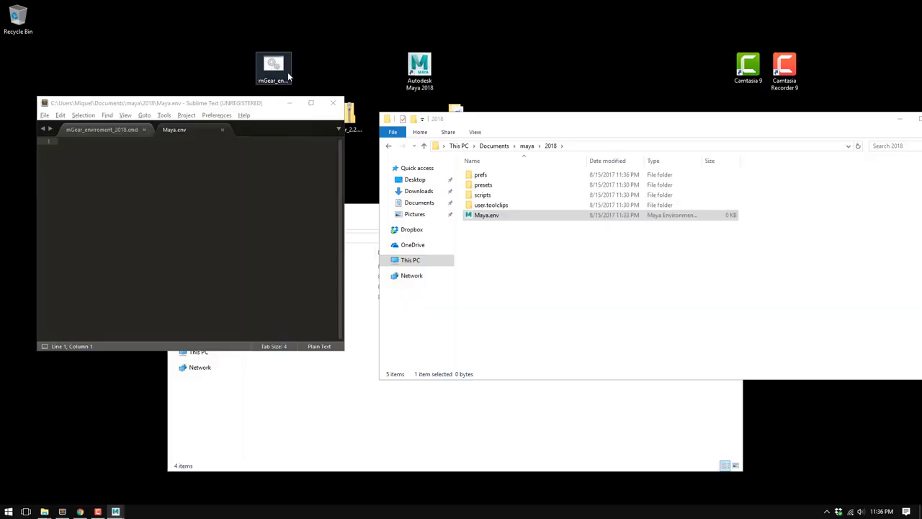
{"action": "double_click", "coordinate": [288, 75]}
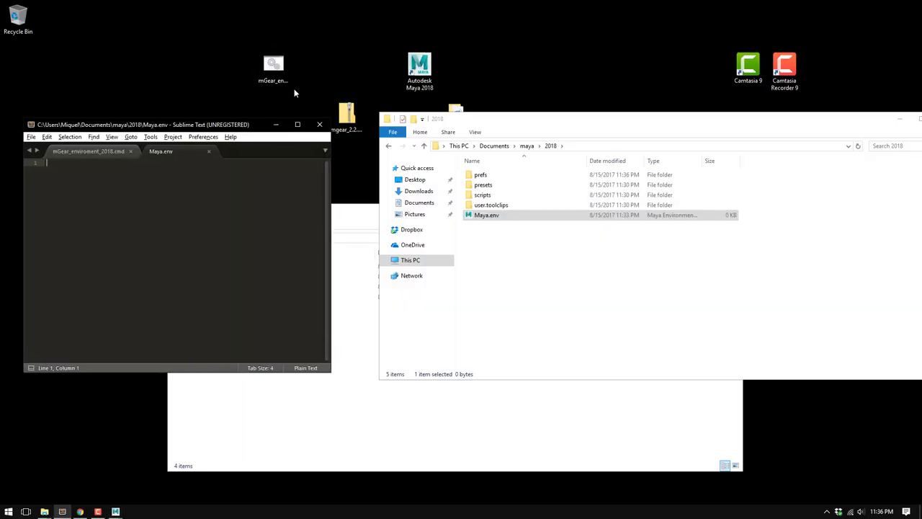
{"action": "left_click", "coordinate": [273, 69]}
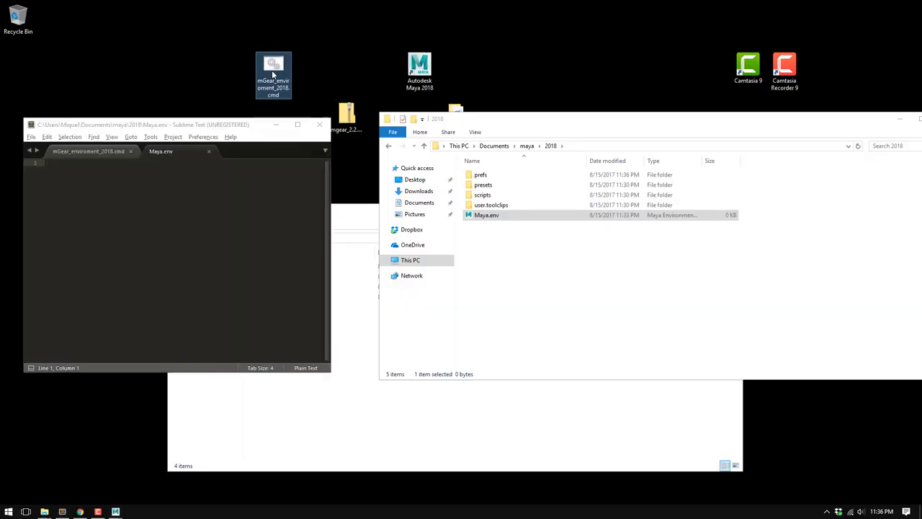
{"action": "double_click", "coordinate": [404, 78]}
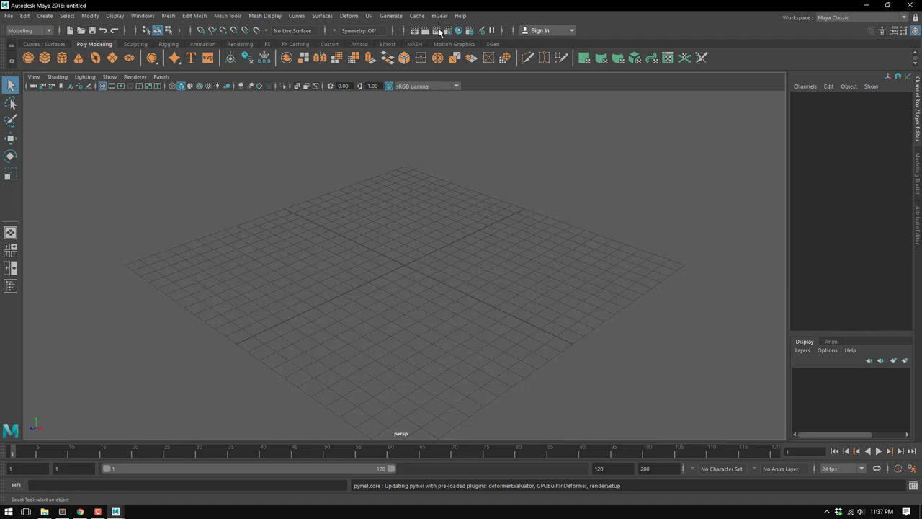
{"action": "left_click", "coordinate": [443, 16]}
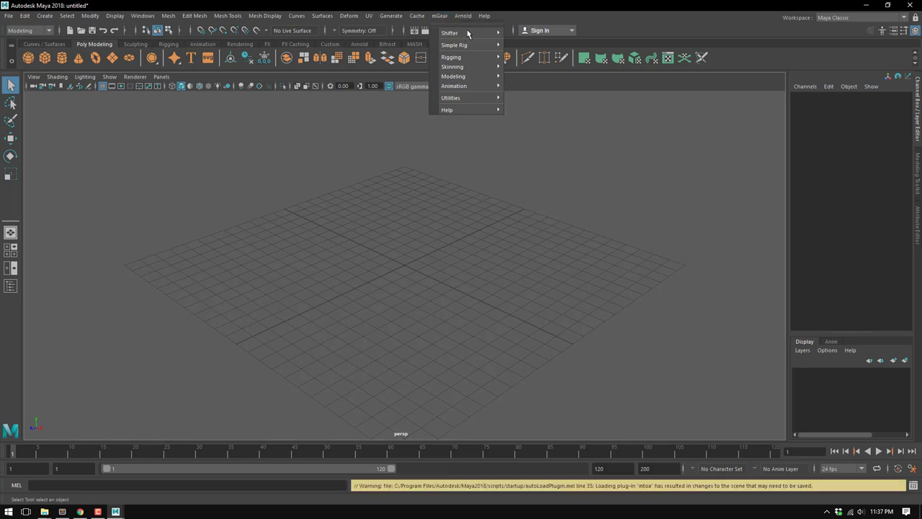
{"action": "left_click", "coordinate": [484, 15]}
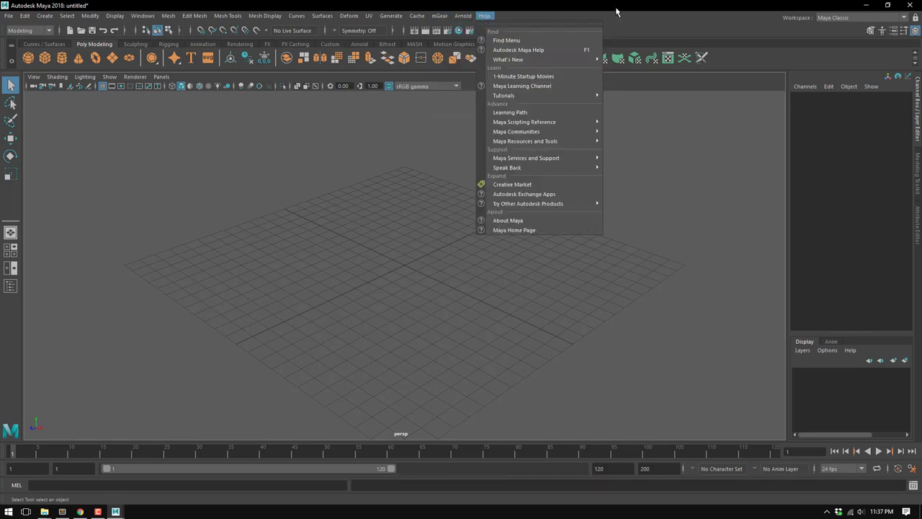
{"action": "left_click", "coordinate": [626, 207]}
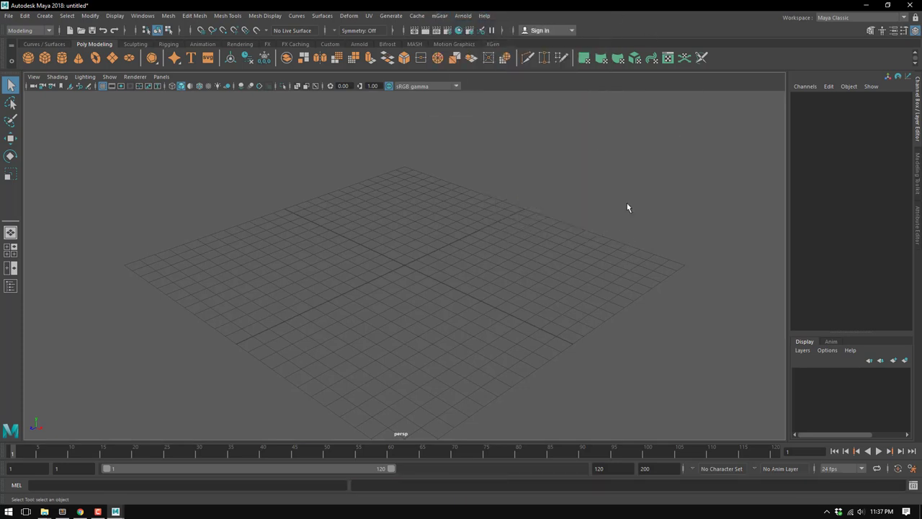